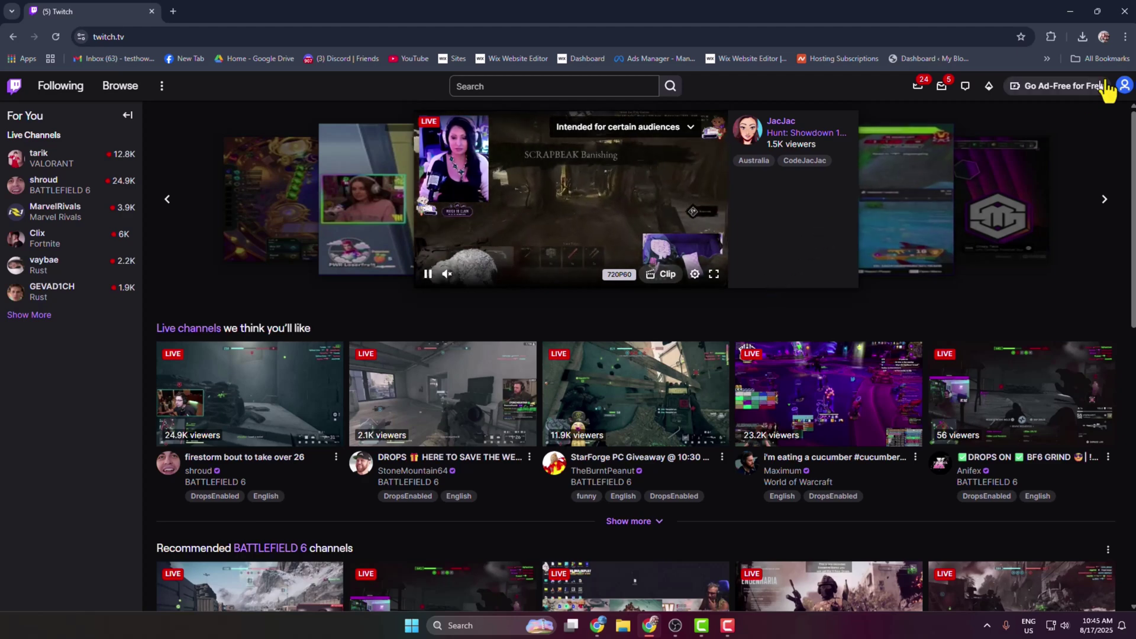
Open the Creator Dashboard's Stream settings and scroll to VOD Settings, where Store past broadcasts is on.
click(1124, 86)
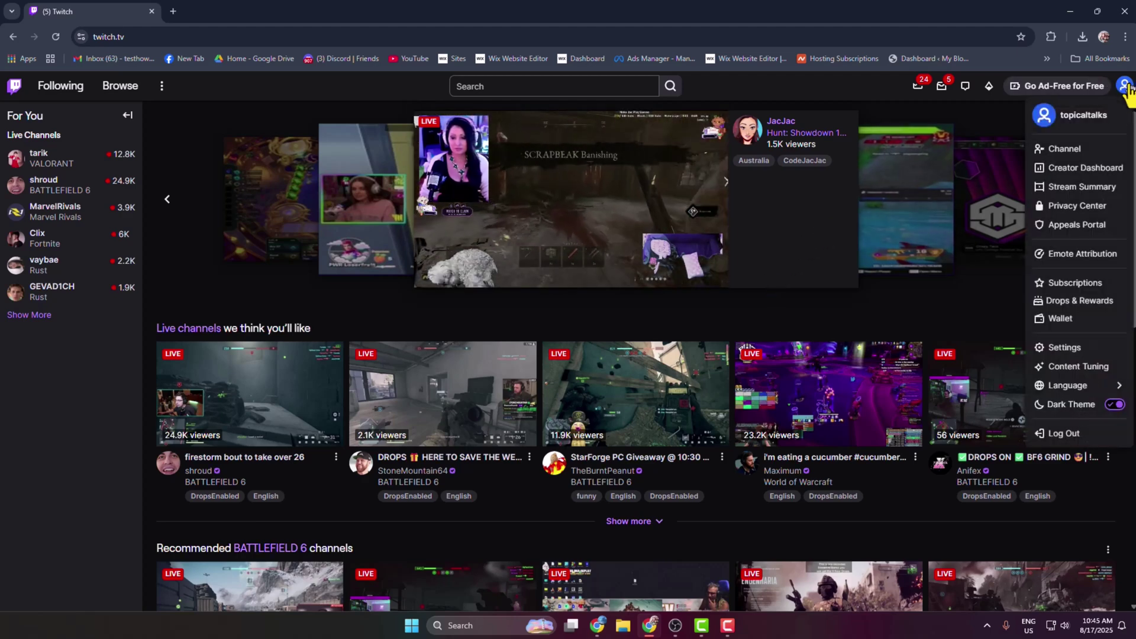
click(1070, 172)
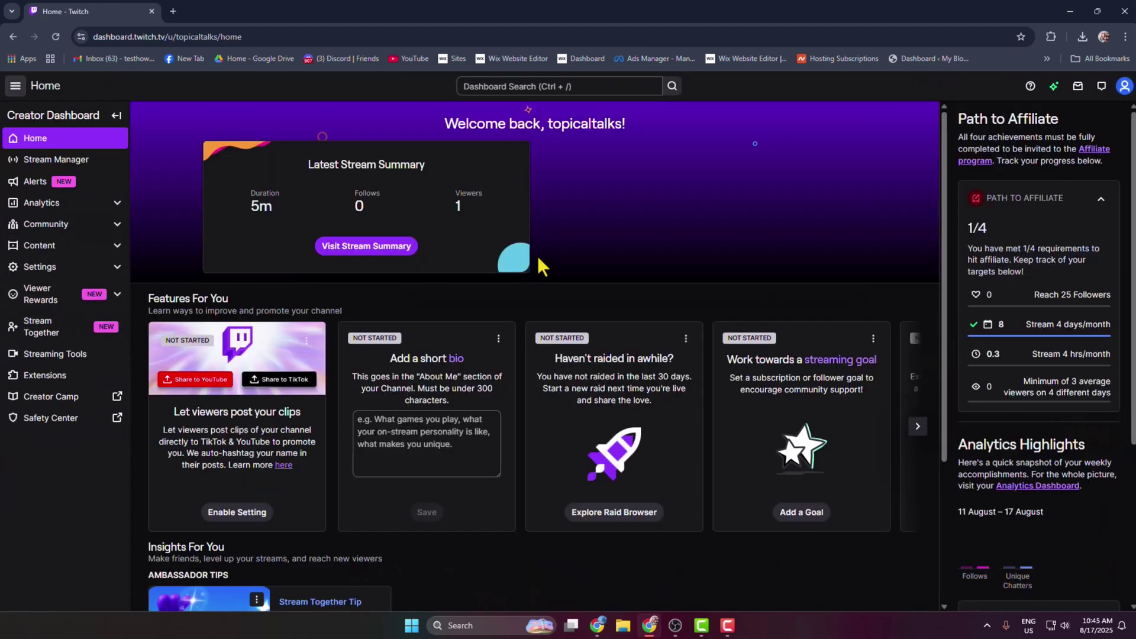
click(54, 271)
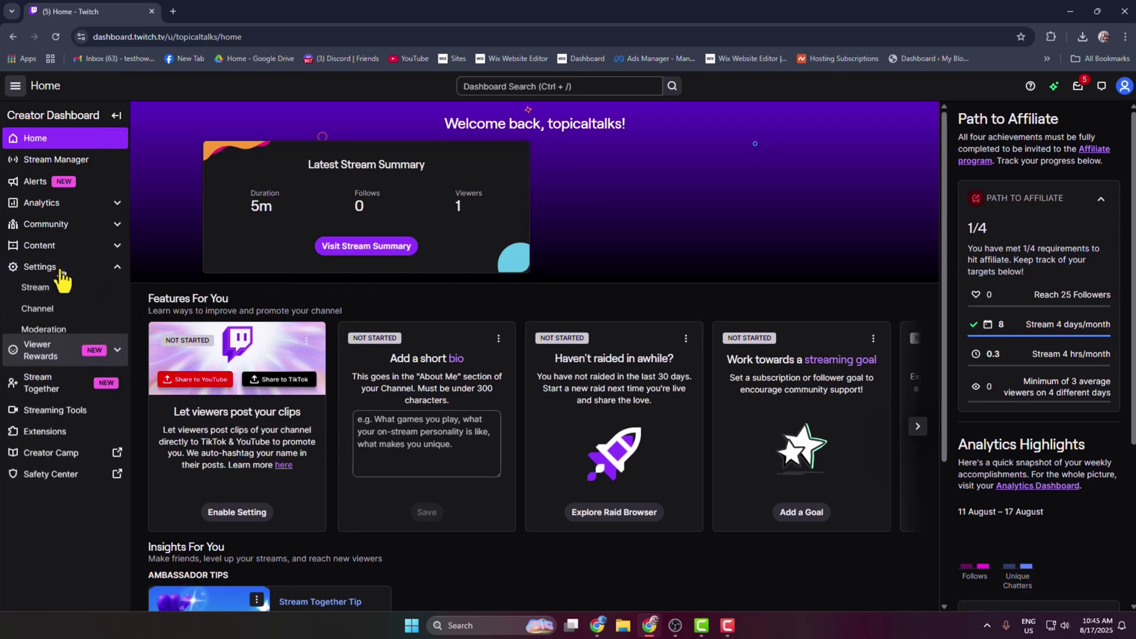
click(50, 298)
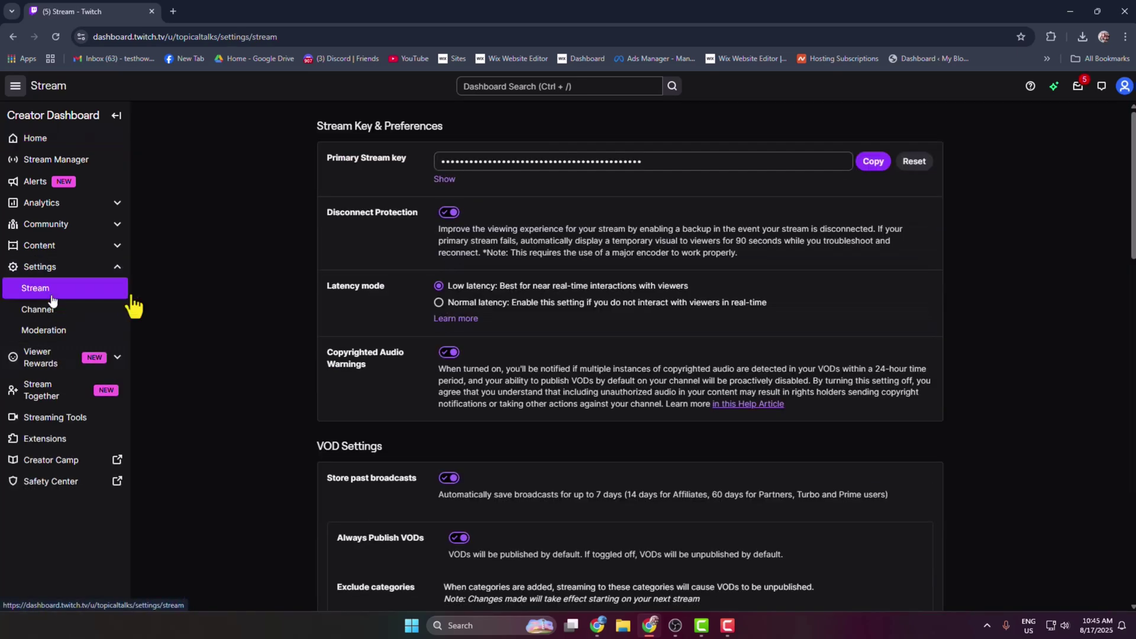
scroll(482, 301, down, 4)
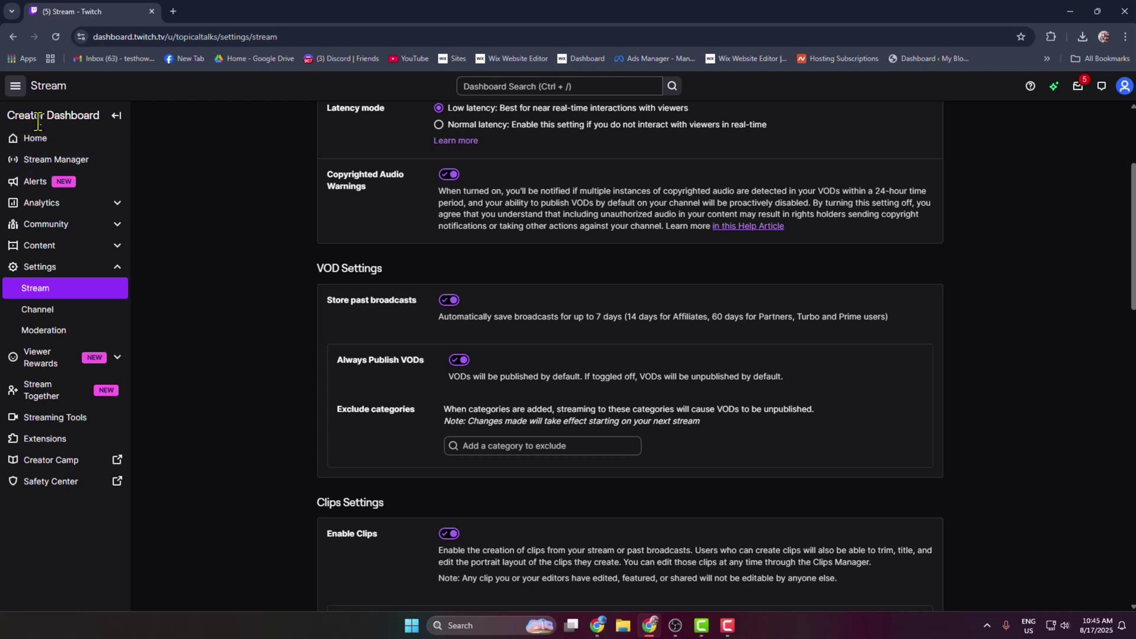
From Content > Video Producer, download the 17 August Multistream broadcast as an mp4.
click(44, 245)
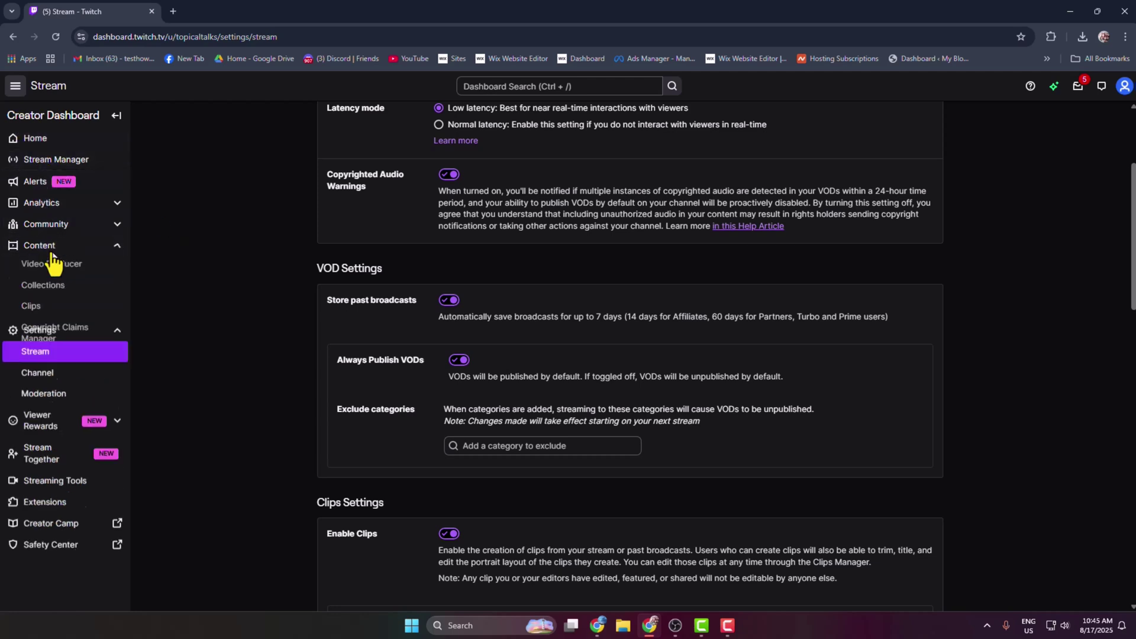
click(51, 271)
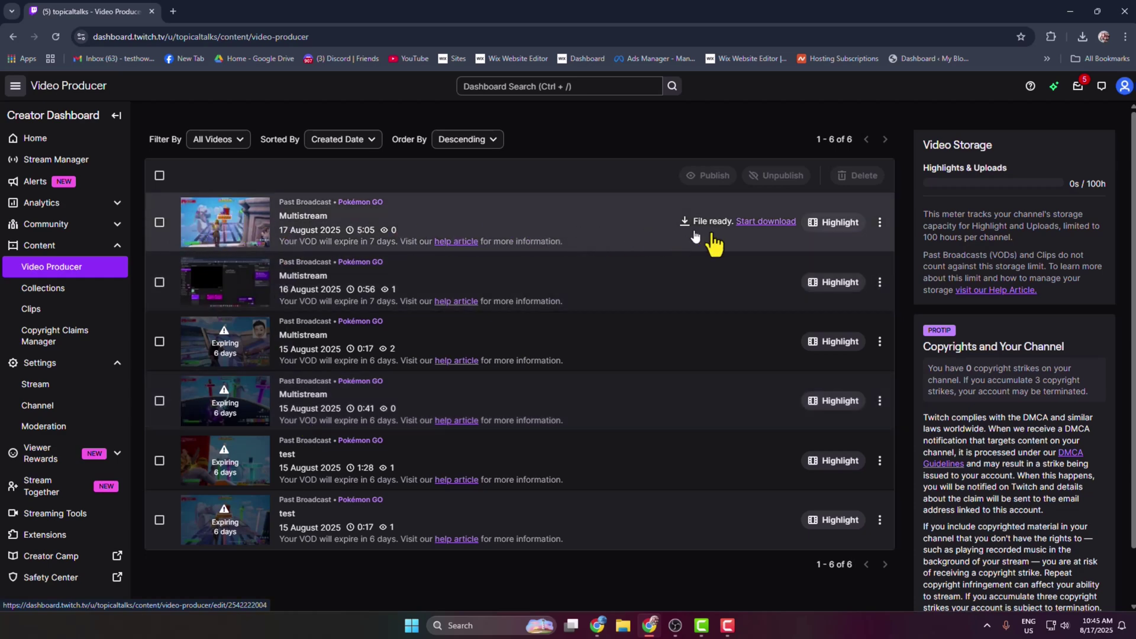
click(880, 224)
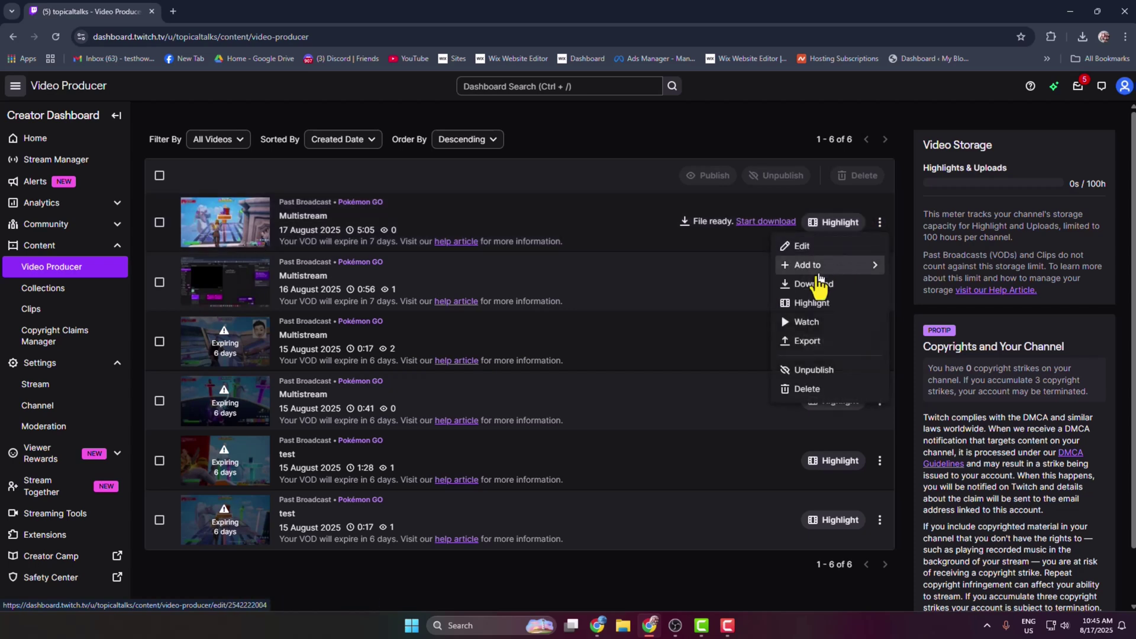
click(811, 287)
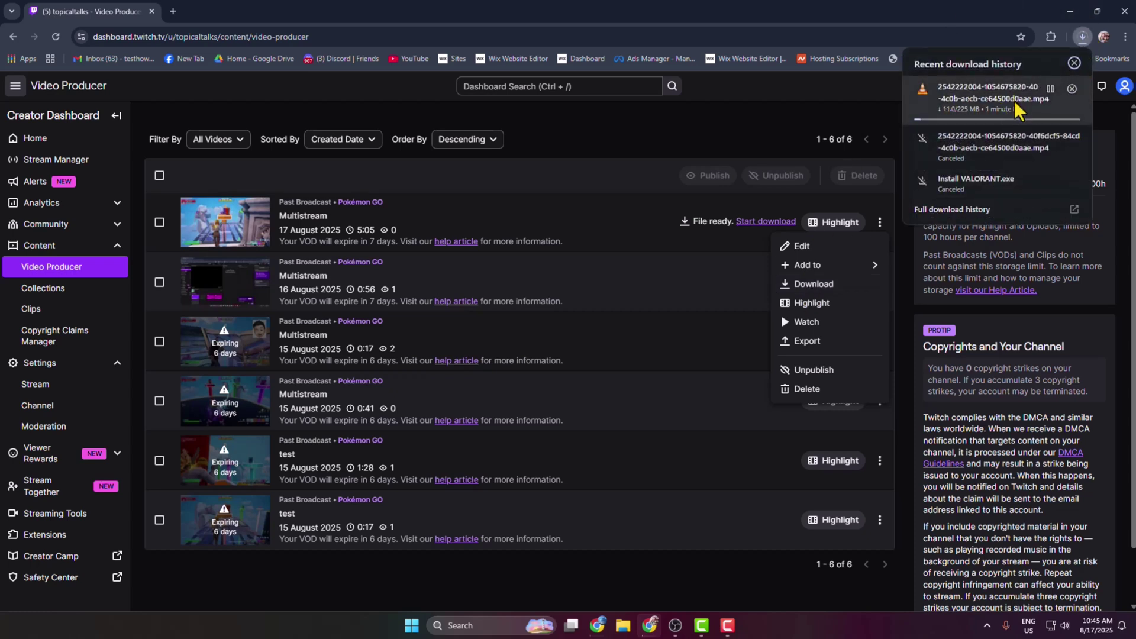
click(731, 114)
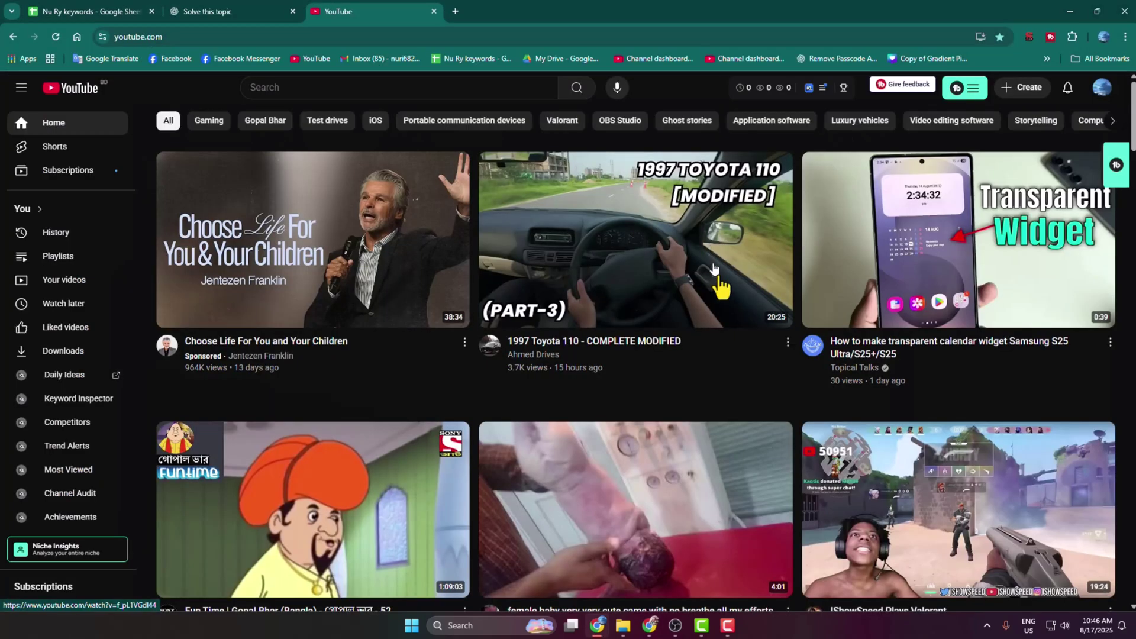
mouse_move(761, 312)
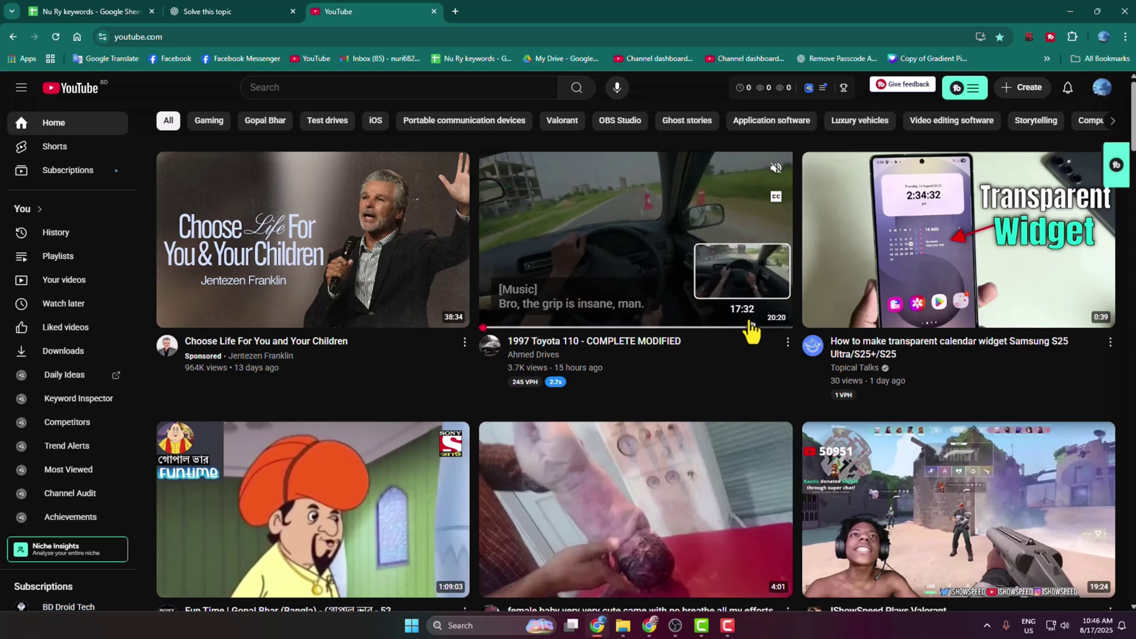
Upload filename.mp4 from Downloads as a new YouTube video.
click(1026, 89)
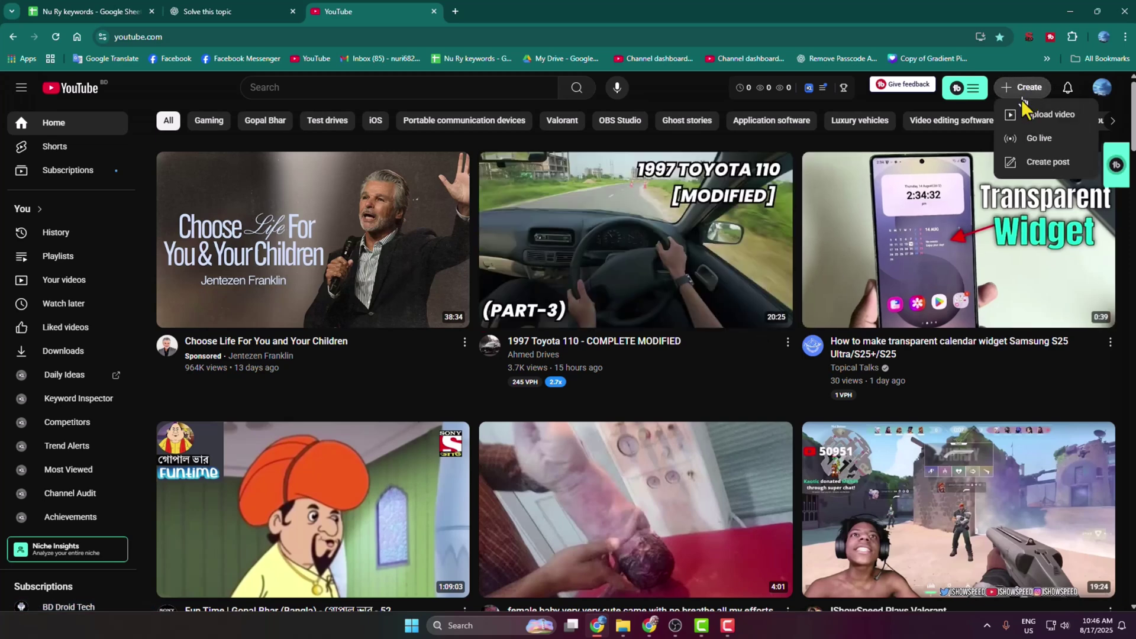
click(1042, 115)
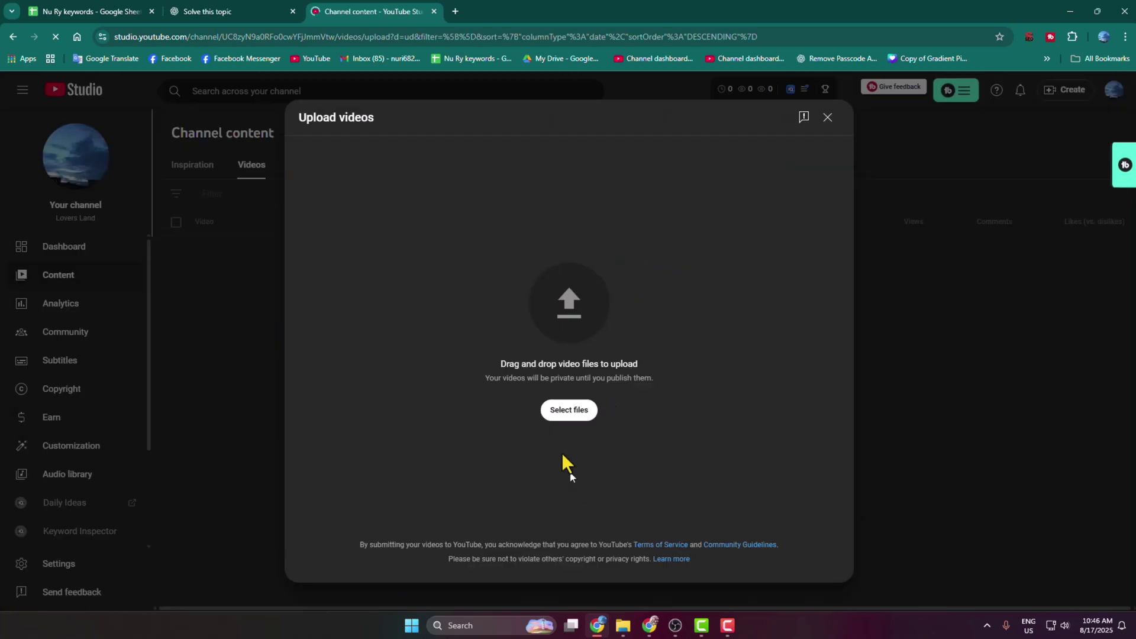
click(565, 414)
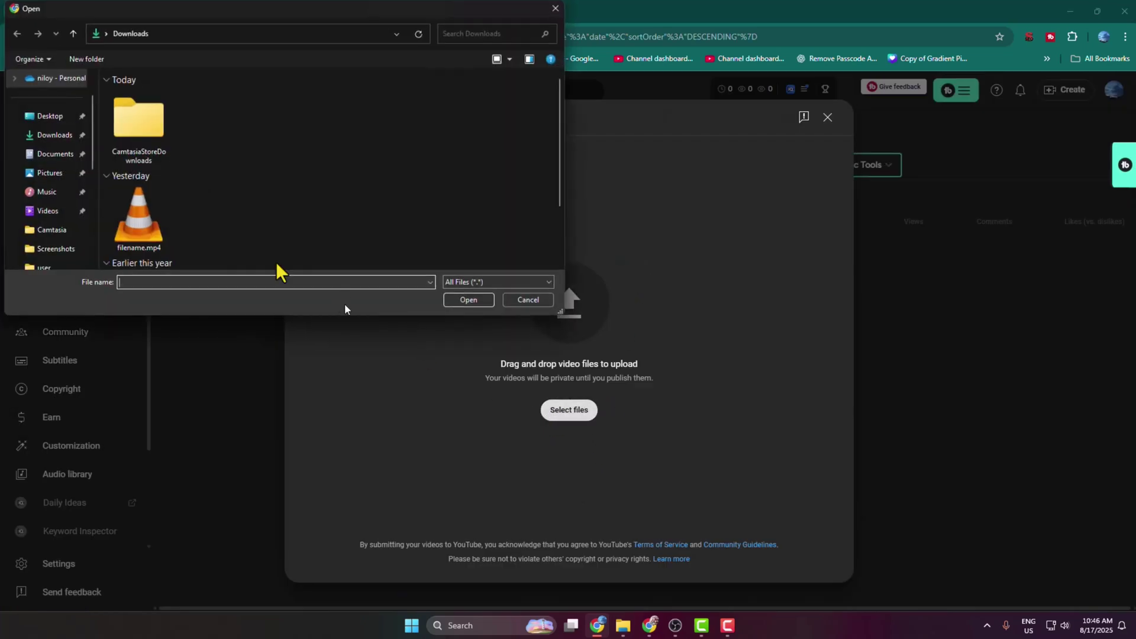
click(144, 218)
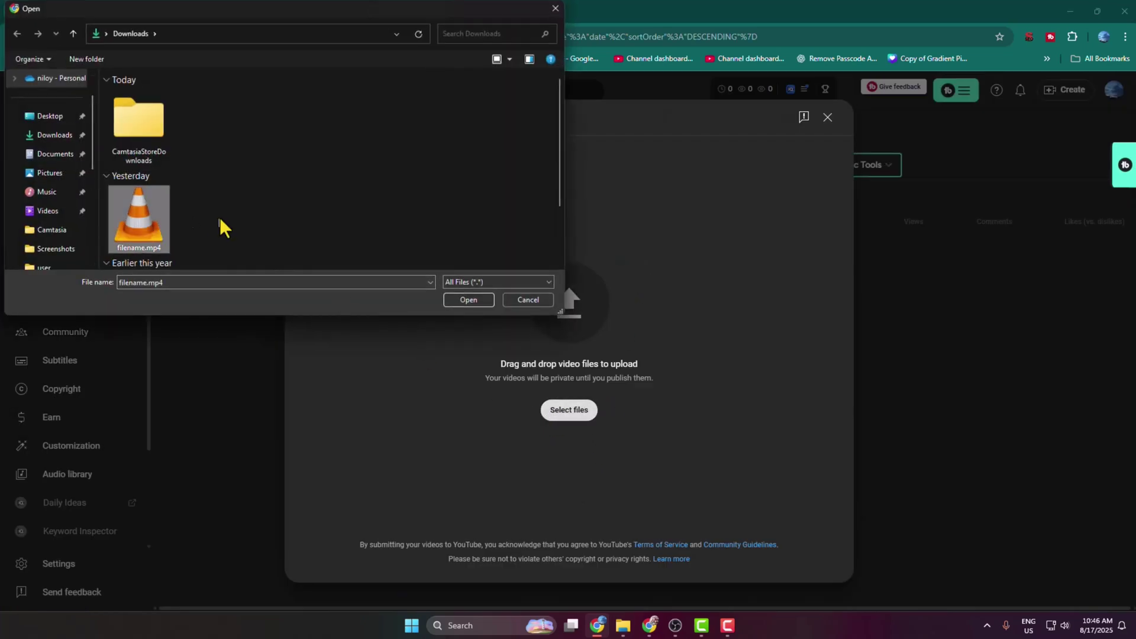
click(467, 302)
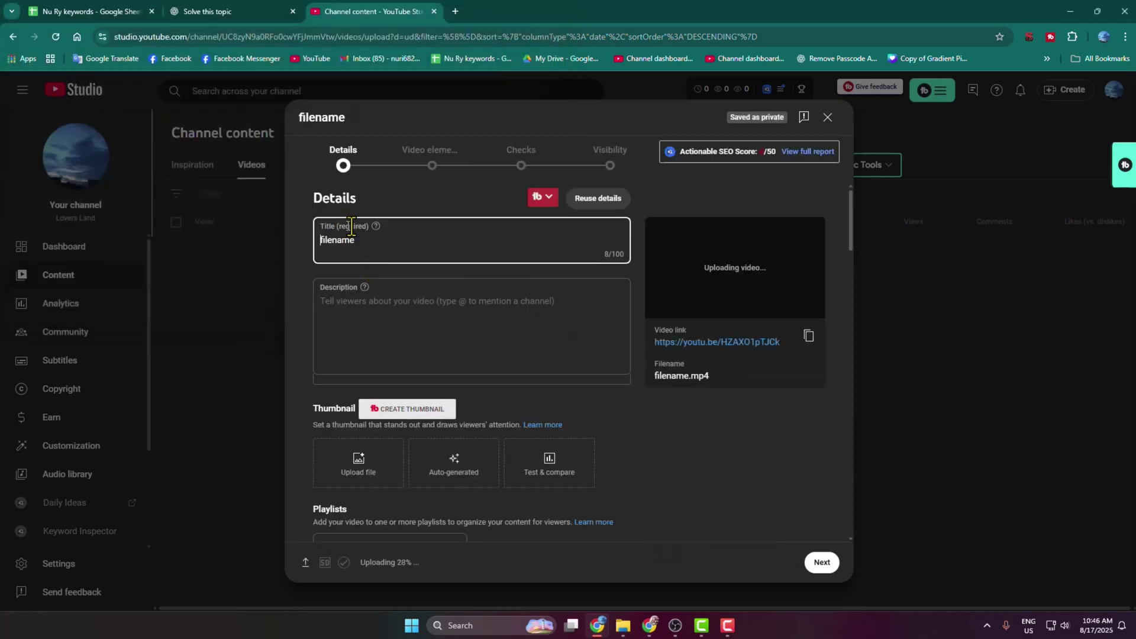
Advance the upload details, check for playlists, and return to the Twitch window.
scroll(496, 346, down, 10)
scroll(607, 234, up, 6)
click(616, 152)
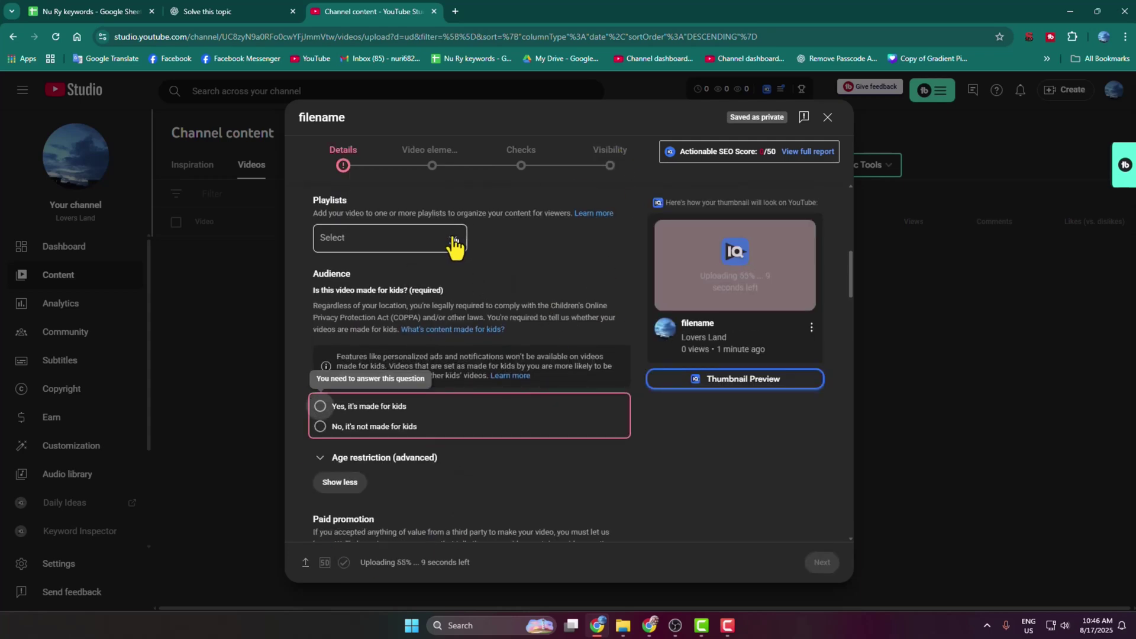
click(456, 240)
click(569, 220)
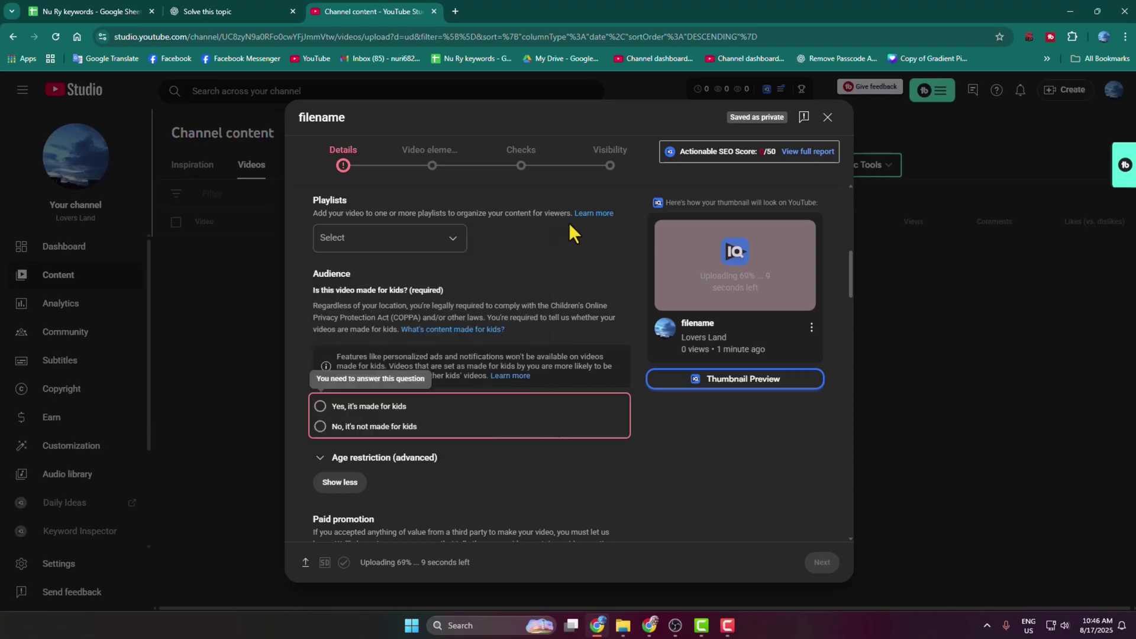
key(alt+Tab)
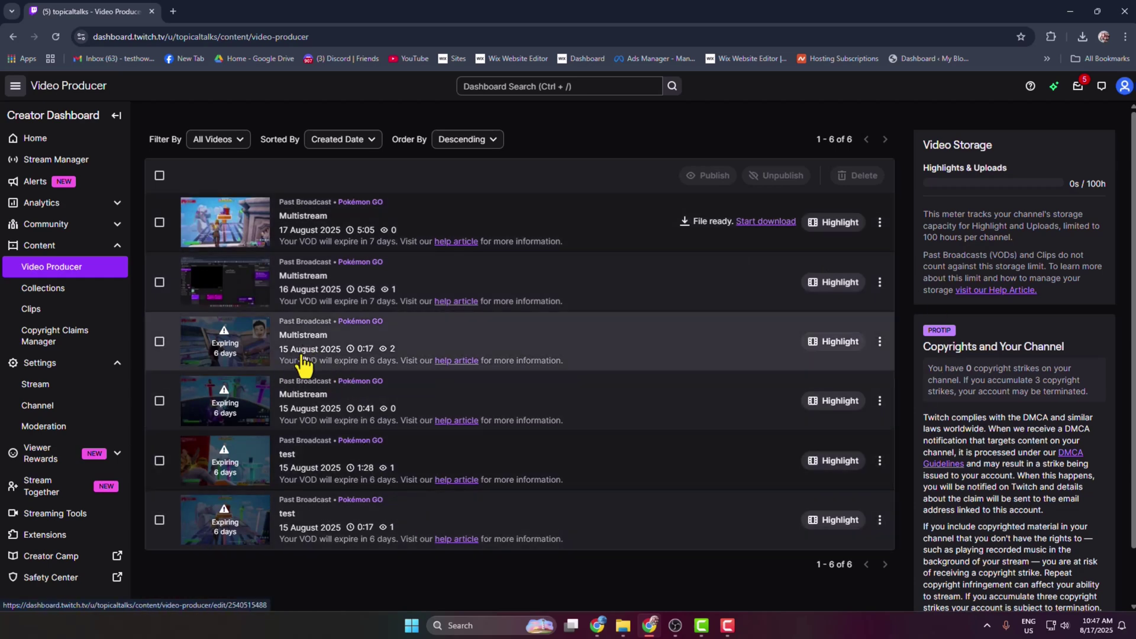
Choose Export for a Multistream broadcast and set the Google sign-in page to English.
click(880, 342)
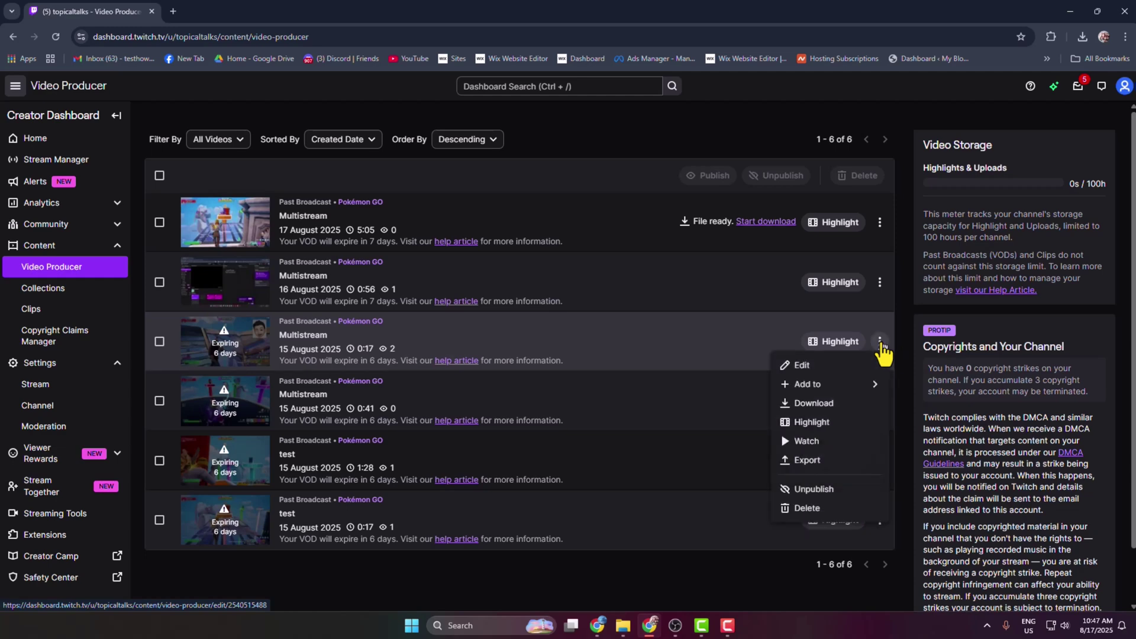
click(820, 466)
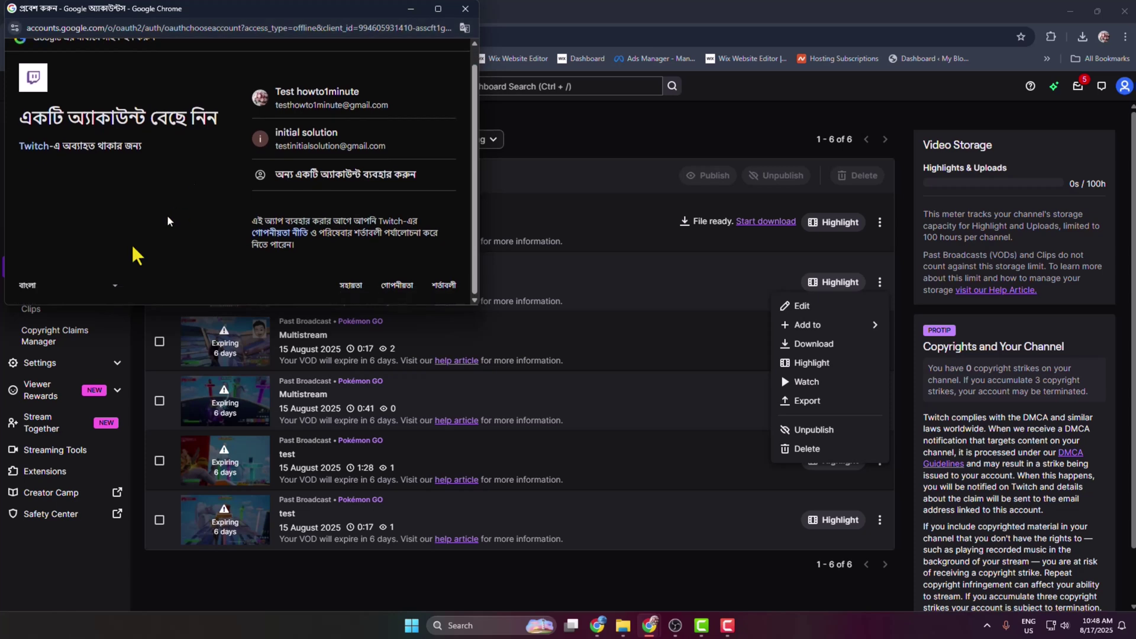
click(92, 288)
click(57, 195)
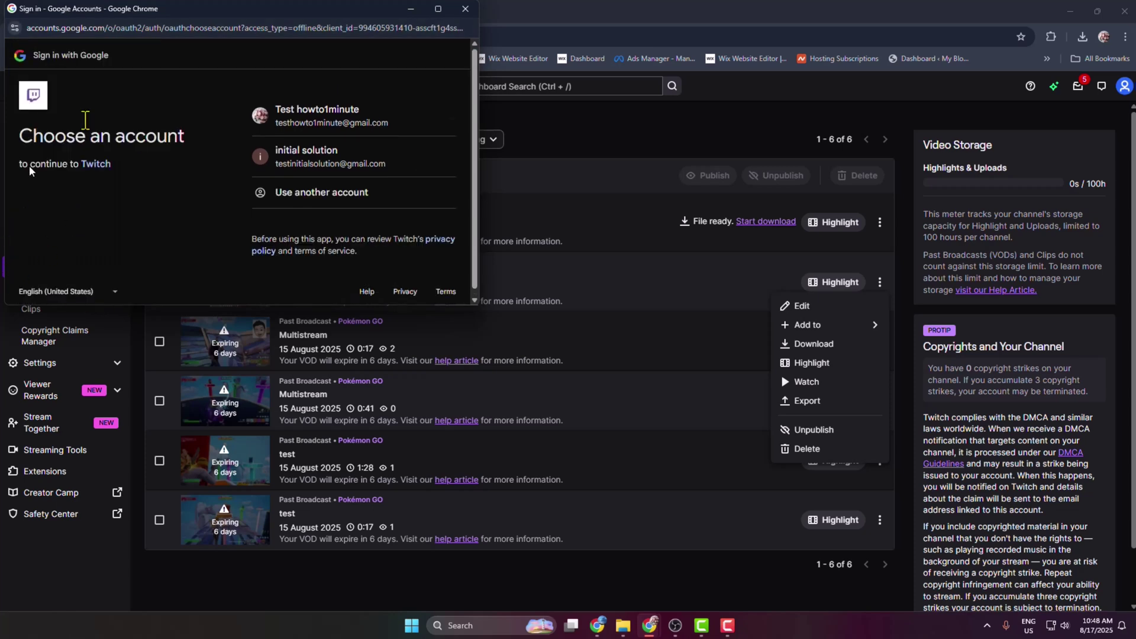
Sign in with the first Google account and pick the YouTube brand channel.
click(311, 122)
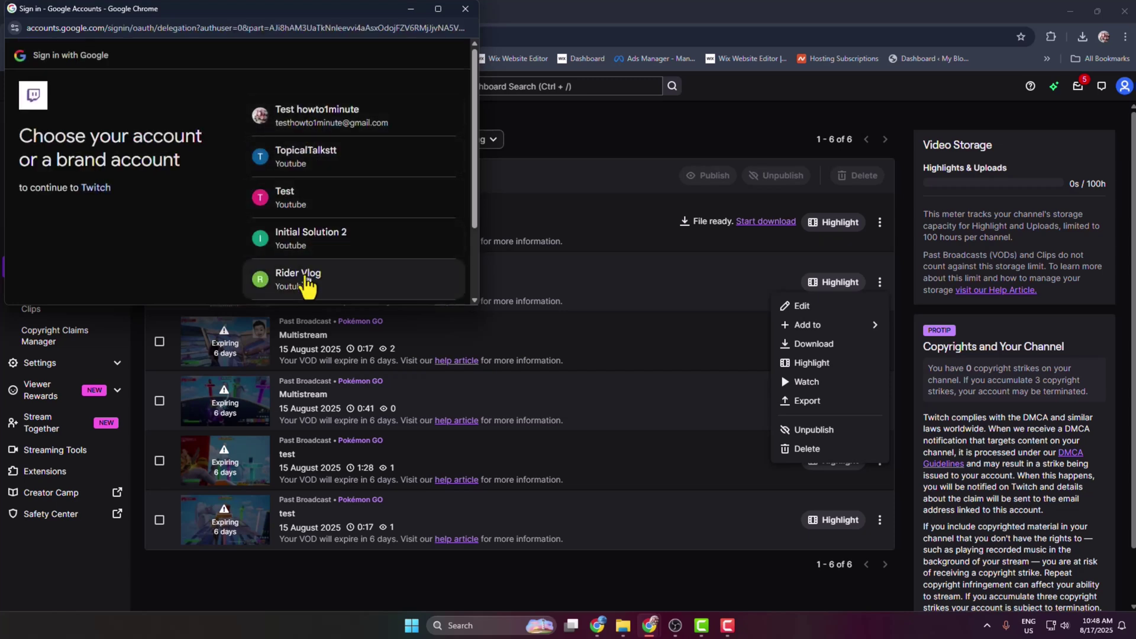
click(301, 279)
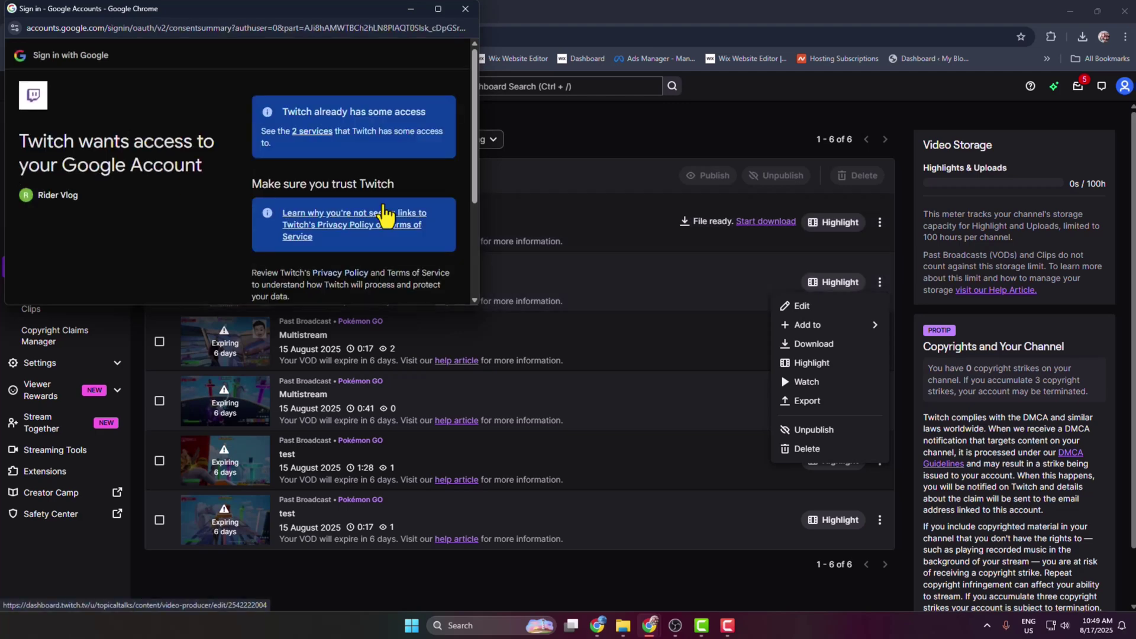
scroll(403, 195, down, 3)
Allow Twitch access to the Google account and review the Multistream title.
click(397, 246)
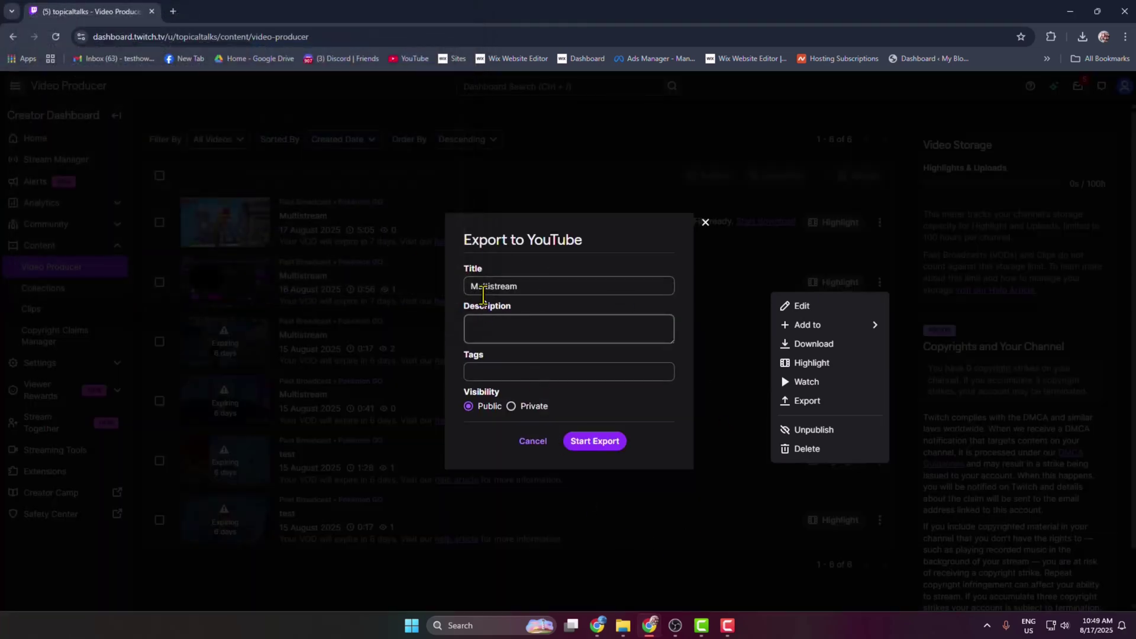
click(545, 284)
double_click(507, 286)
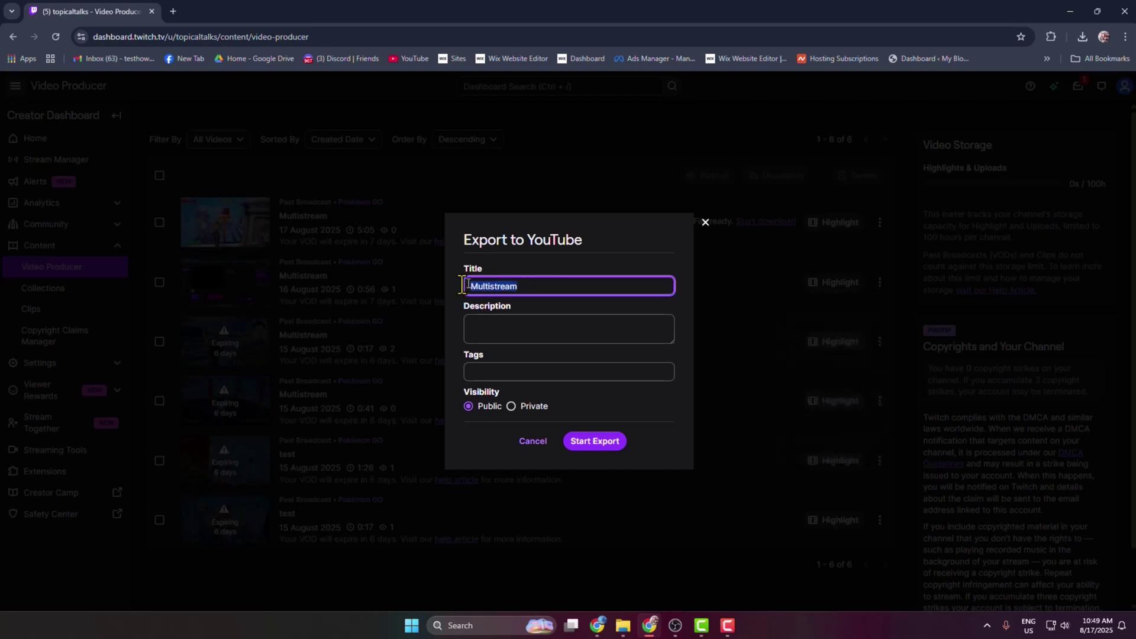
click(520, 337)
drag(544, 286, 453, 290)
Check the description and tags, keep visibility Public, and start the export.
click(499, 320)
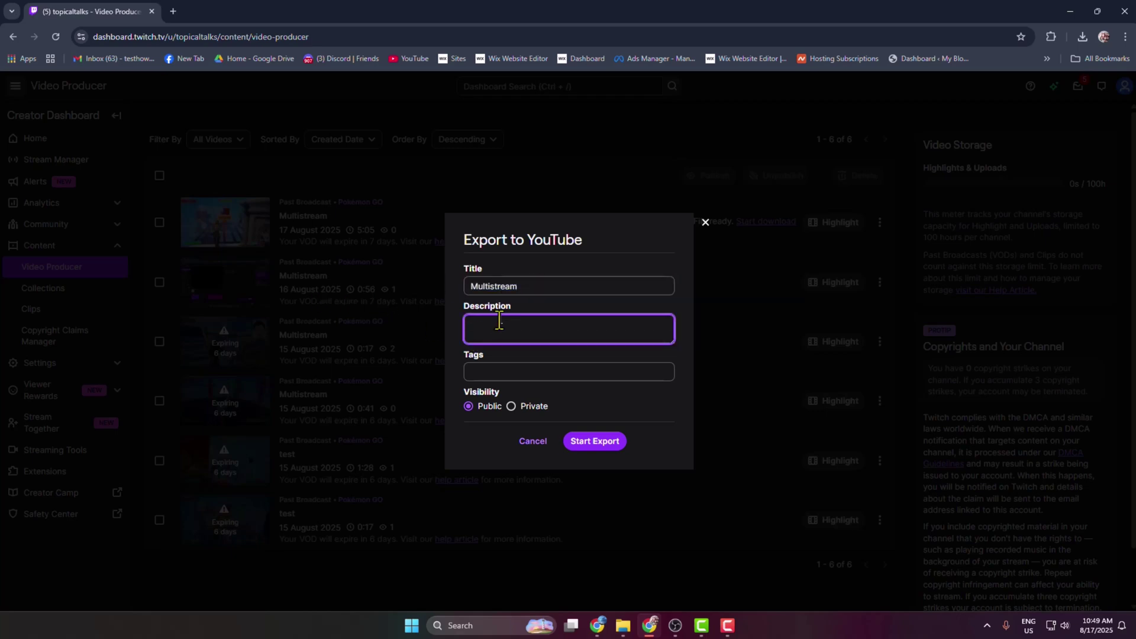
click(538, 371)
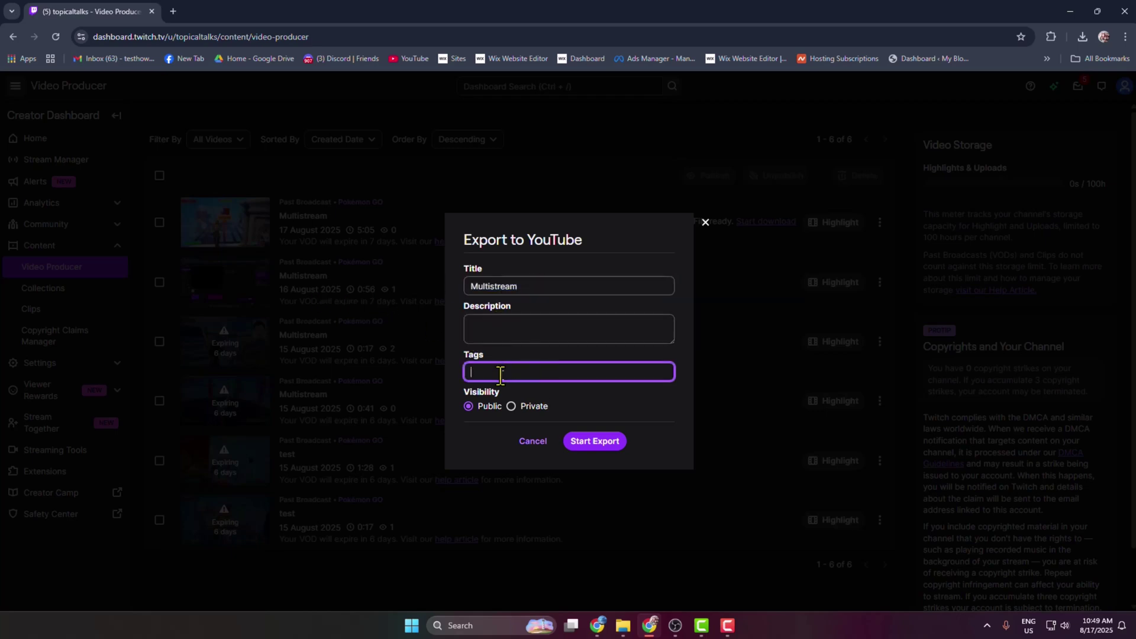
click(467, 408)
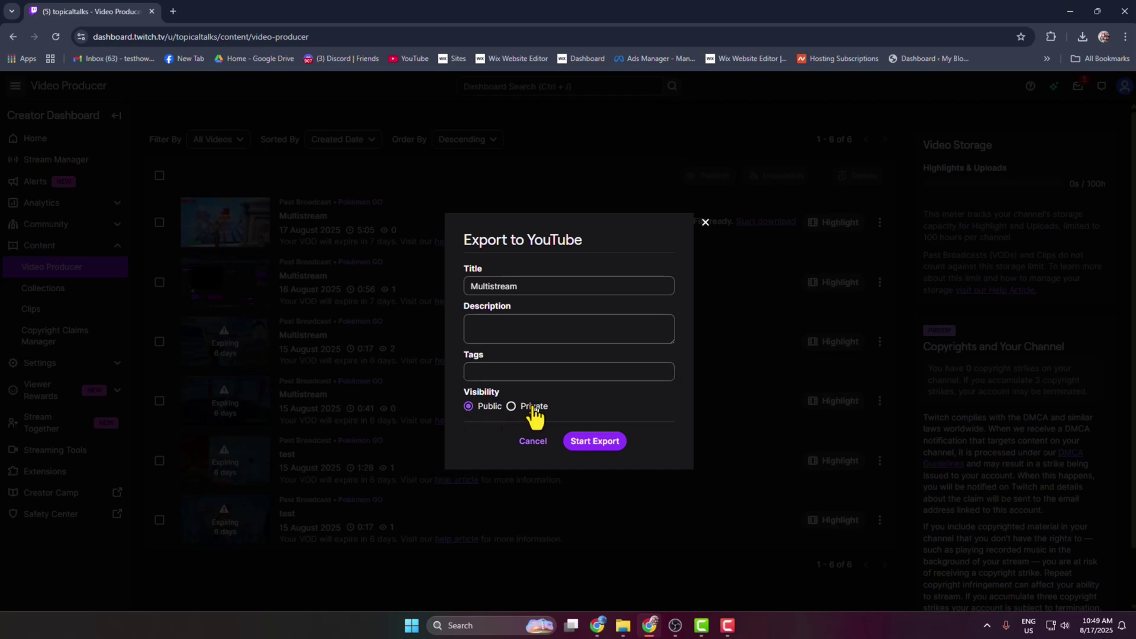
click(594, 441)
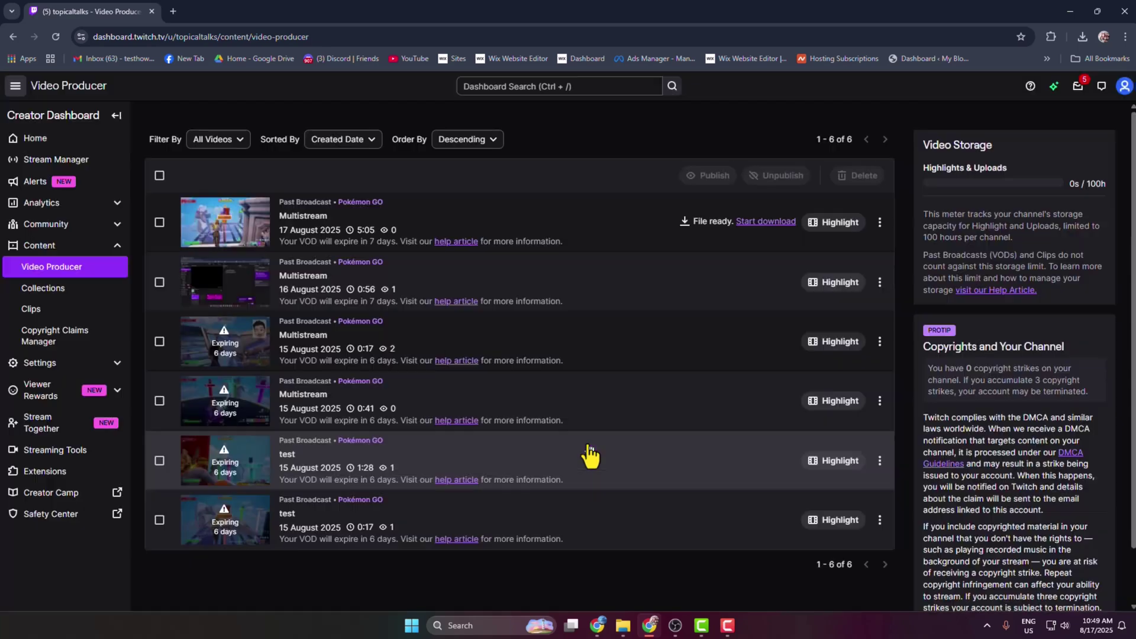